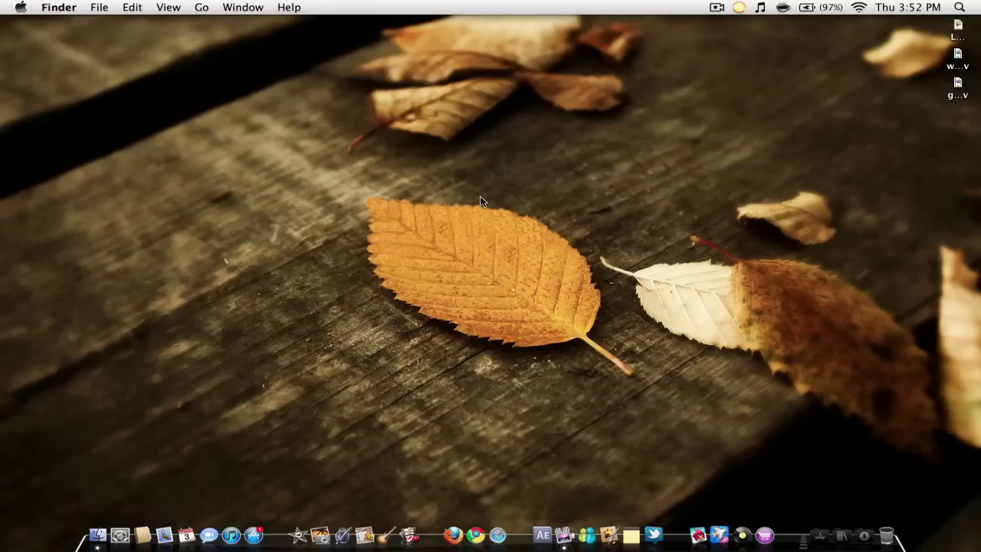
Step: Switch to Firefox and open the account's uploaded videos page on YouTube
{"action": "left_click", "coordinate": [453, 535]}
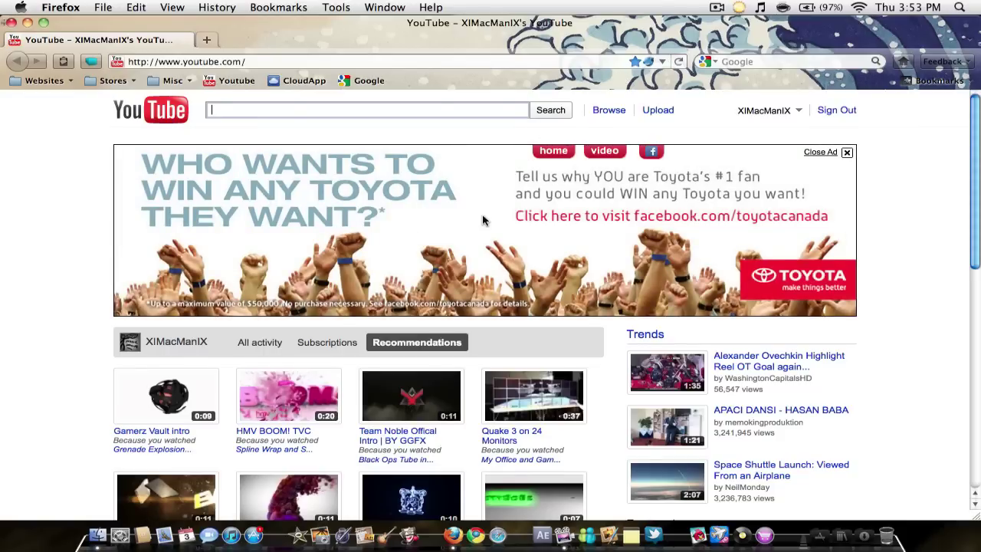
{"action": "scroll", "coordinate": [483, 221], "scroll_direction": "down", "scroll_amount": 2}
{"action": "scroll", "coordinate": [483, 221], "scroll_direction": "up", "scroll_amount": 2}
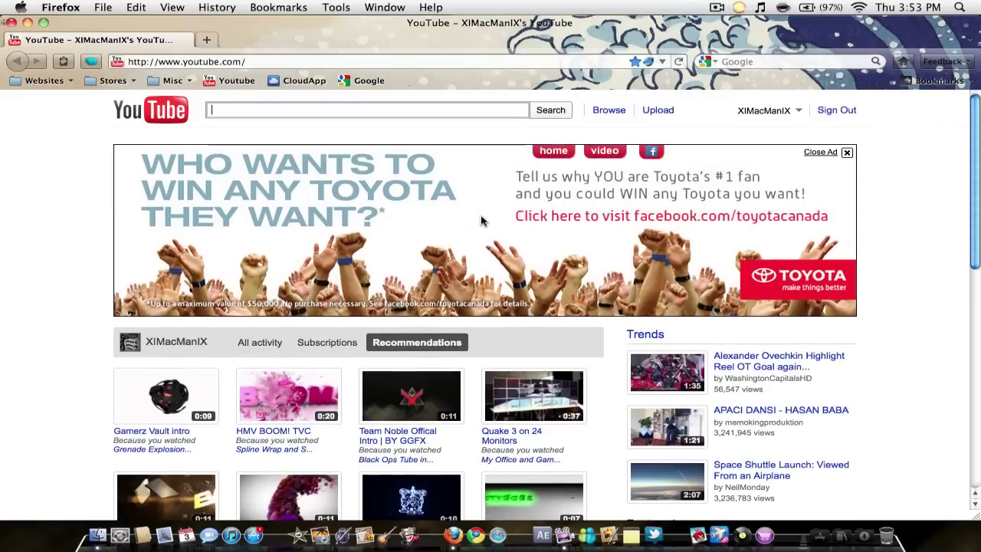
{"action": "left_click", "coordinate": [753, 112]}
{"action": "left_click", "coordinate": [759, 146]}
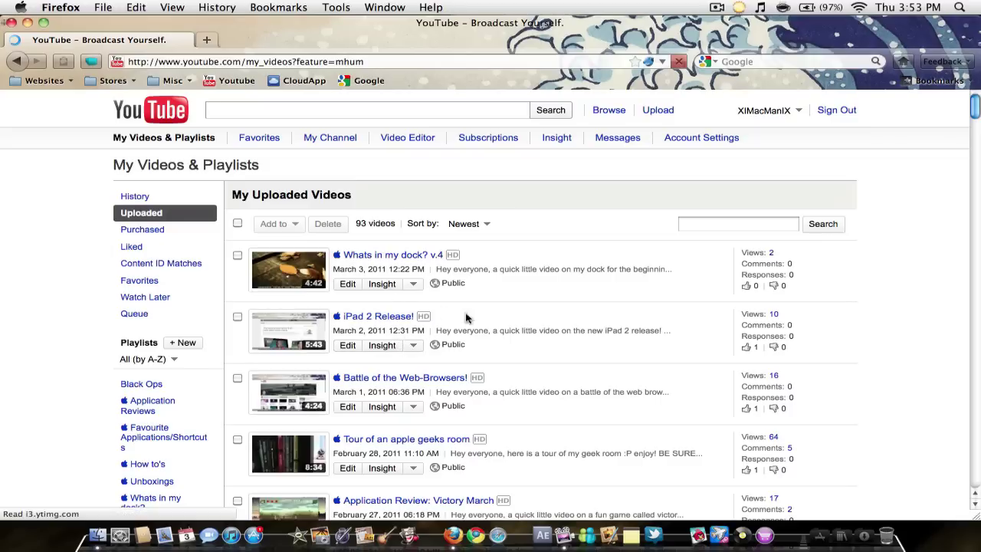
Step: Look through the uploaded videos and open "Whats in my dock? v.4"
{"action": "scroll", "coordinate": [494, 325], "scroll_direction": "down", "scroll_amount": 10}
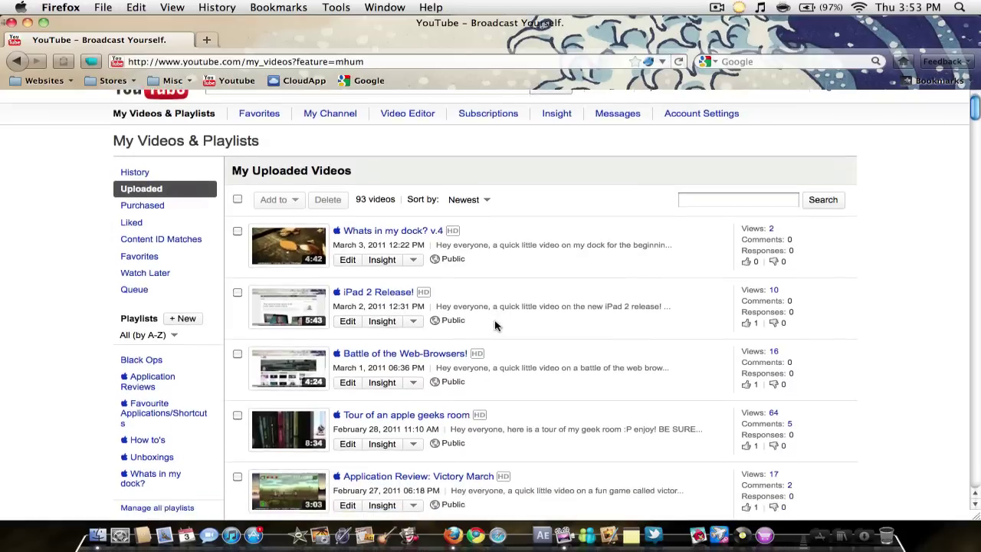
{"action": "scroll", "coordinate": [497, 326], "scroll_direction": "down", "scroll_amount": 3}
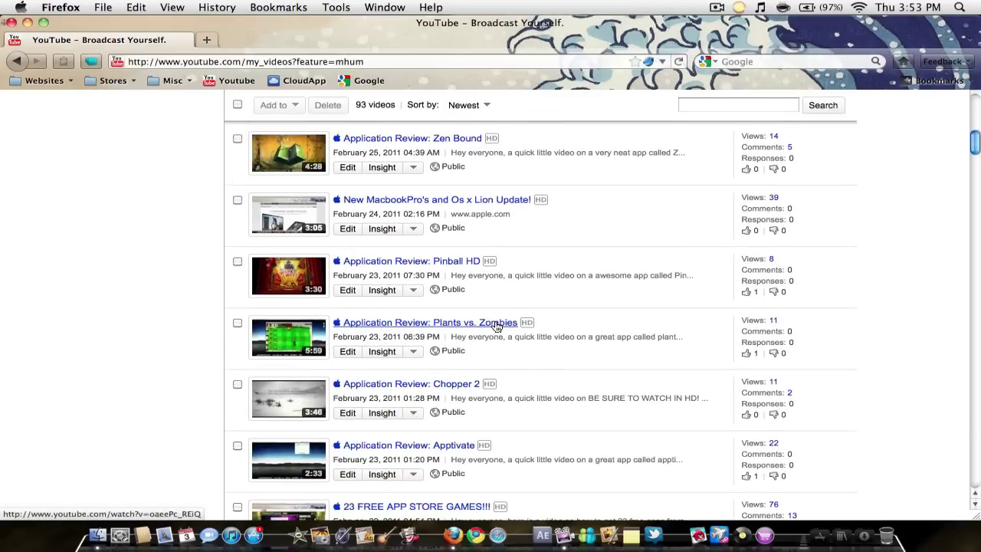
{"action": "scroll", "coordinate": [497, 326], "scroll_direction": "up", "scroll_amount": 12}
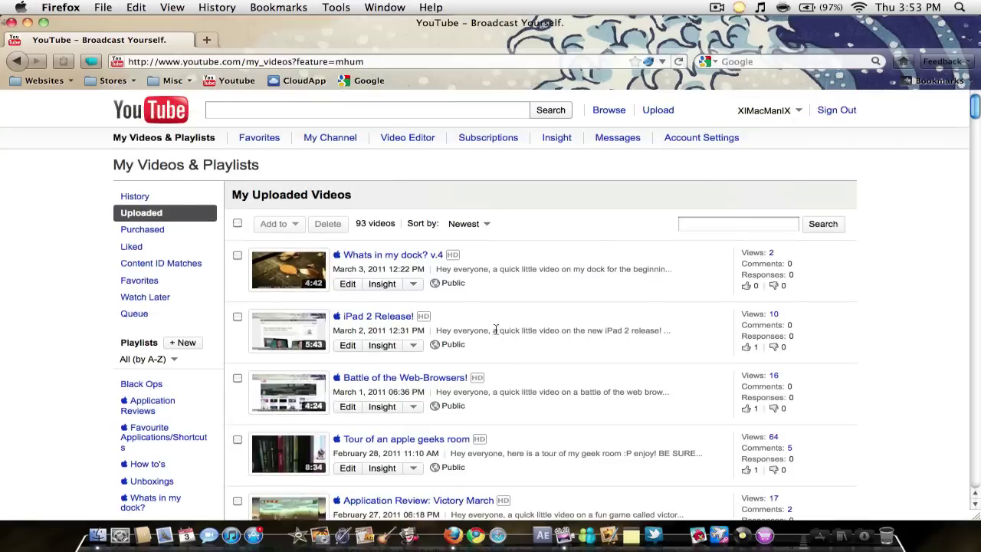
{"action": "left_click", "coordinate": [306, 273]}
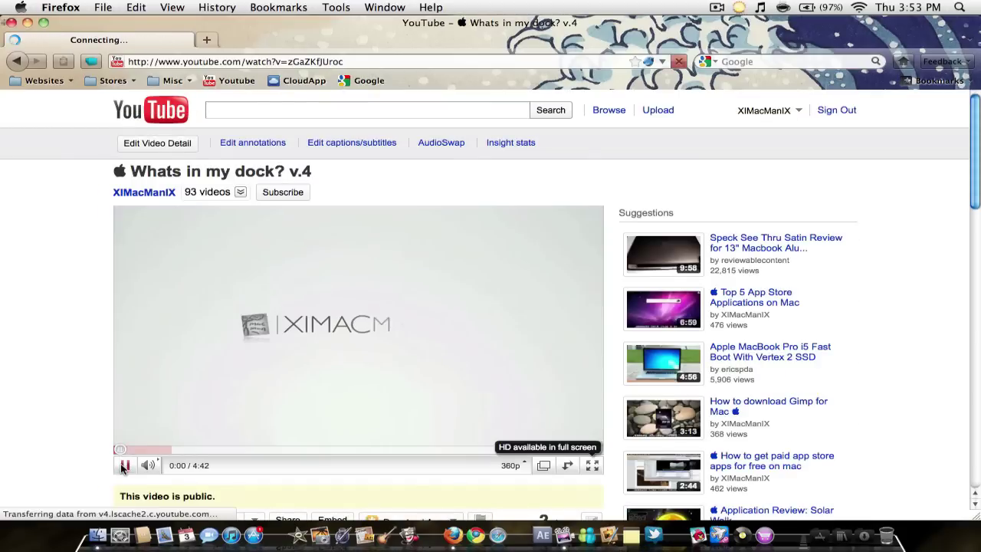
Step: Download the video as MP4 720p (HD), opening it with QuickTime Player, and minimize the Downloads window
{"action": "scroll", "coordinate": [529, 343], "scroll_direction": "down", "scroll_amount": 5}
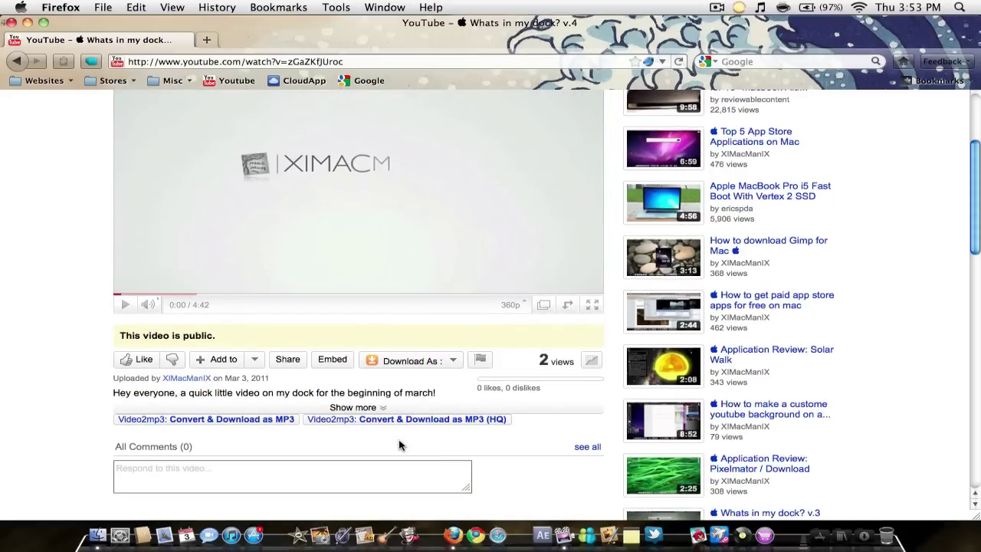
{"action": "scroll", "coordinate": [398, 443], "scroll_direction": "up", "scroll_amount": 5}
{"action": "scroll", "coordinate": [399, 444], "scroll_direction": "down", "scroll_amount": 3}
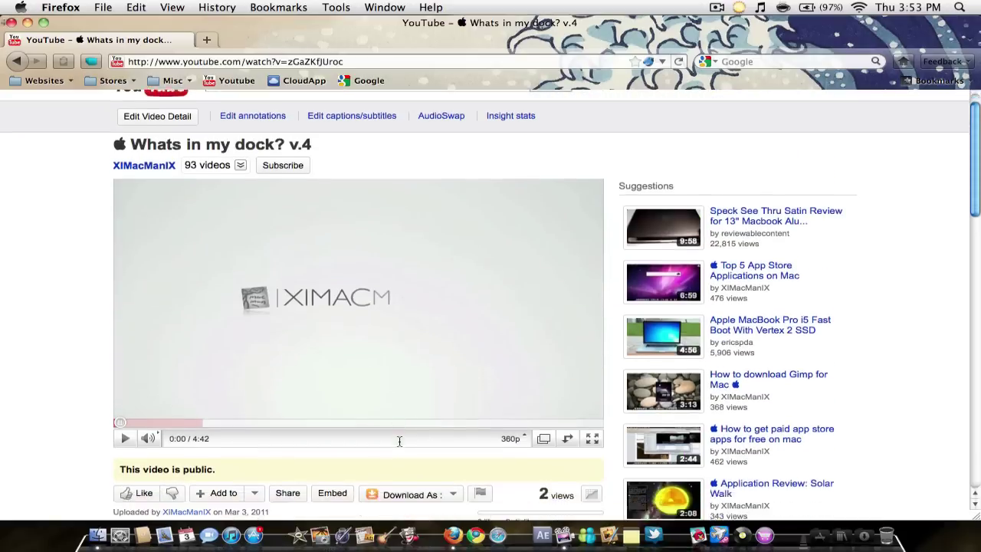
{"action": "scroll", "coordinate": [399, 443], "scroll_direction": "up", "scroll_amount": 2}
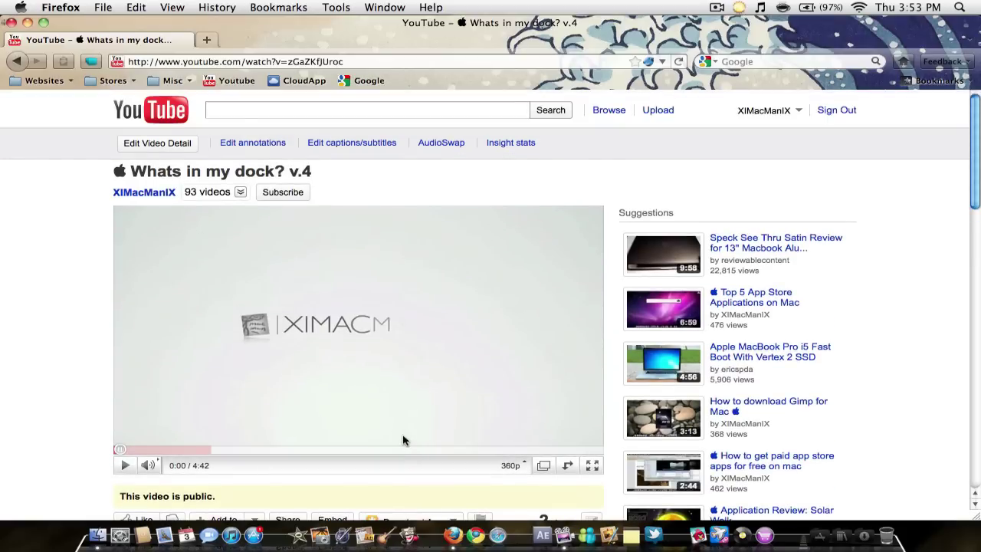
{"action": "scroll", "coordinate": [404, 440], "scroll_direction": "down", "scroll_amount": 1}
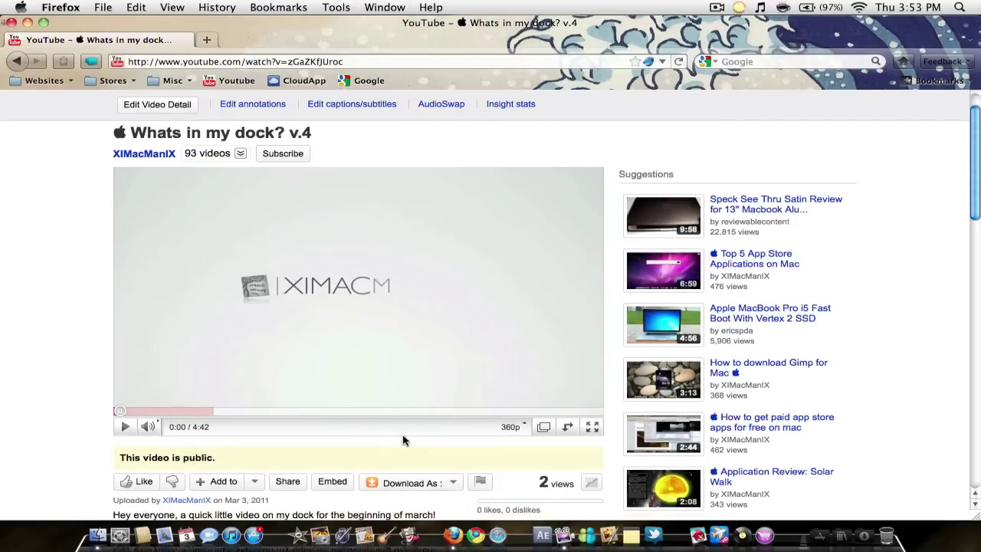
{"action": "scroll", "coordinate": [402, 434], "scroll_direction": "up", "scroll_amount": 1}
{"action": "scroll", "coordinate": [402, 433], "scroll_direction": "down", "scroll_amount": 2}
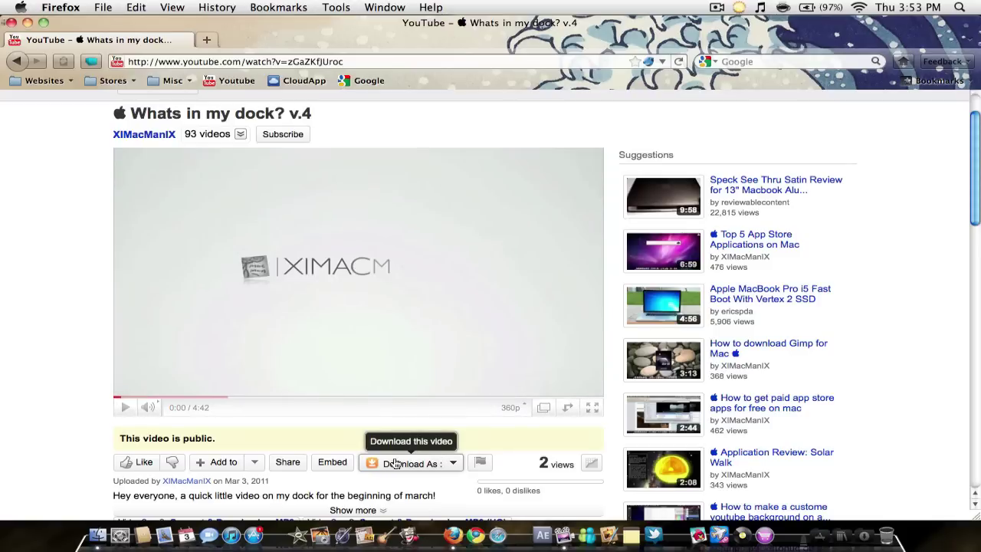
{"action": "left_click", "coordinate": [456, 464]}
{"action": "scroll", "coordinate": [458, 469], "scroll_direction": "down", "scroll_amount": 1}
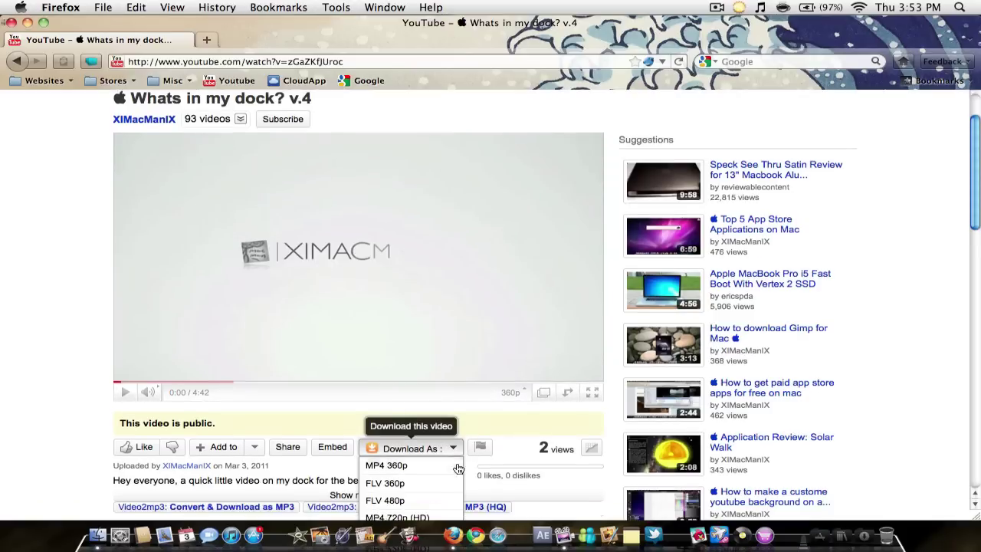
{"action": "scroll", "coordinate": [458, 469], "scroll_direction": "down", "scroll_amount": 3}
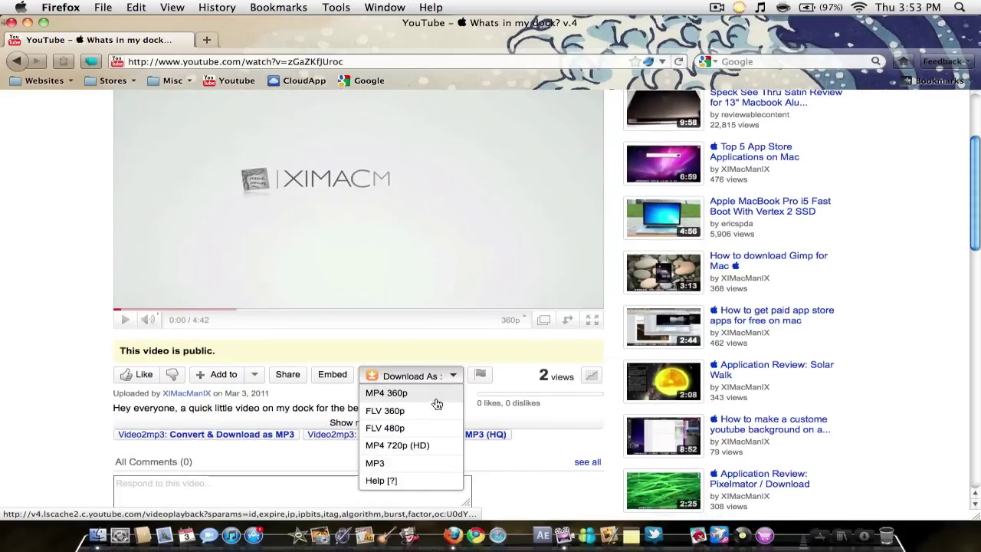
{"action": "left_click", "coordinate": [424, 454]}
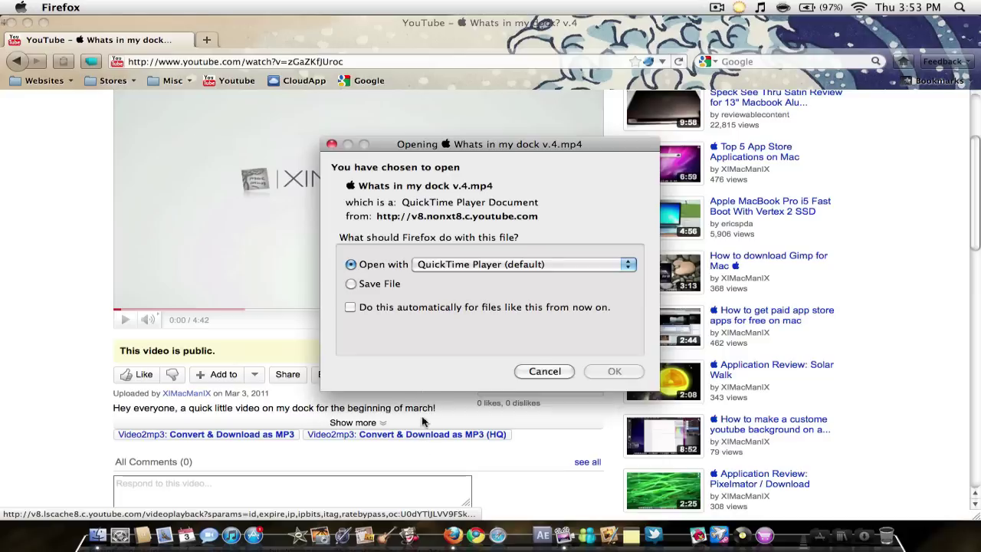
{"action": "left_click", "coordinate": [617, 350]}
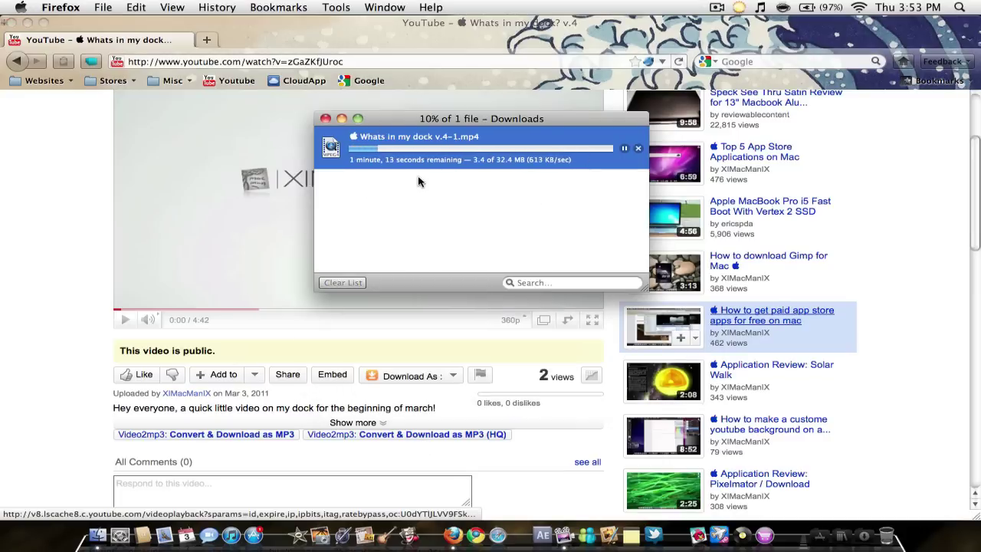
{"action": "left_click", "coordinate": [341, 119]}
Step: Go back to the uploaded videos list, browse through it and reopen "Whats in my dock? v.4"
{"action": "scroll", "coordinate": [381, 375], "scroll_direction": "up", "scroll_amount": 3}
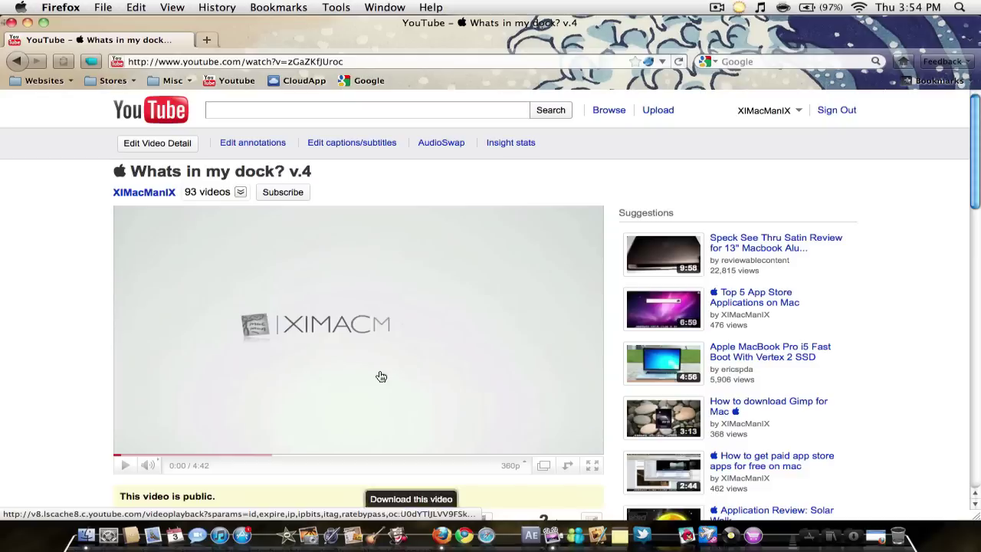
{"action": "key", "text": "super+Left"}
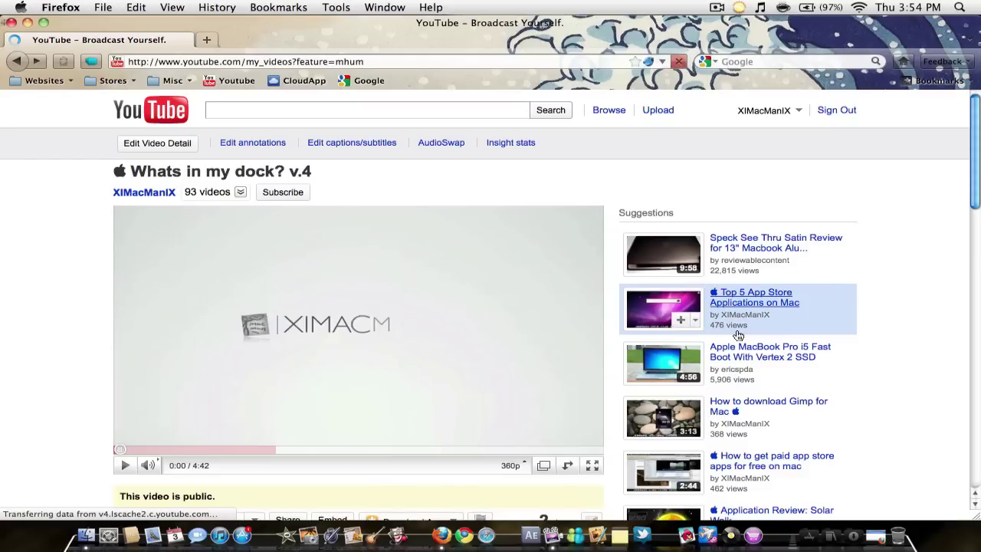
{"action": "scroll", "coordinate": [307, 230], "scroll_direction": "down", "scroll_amount": 6}
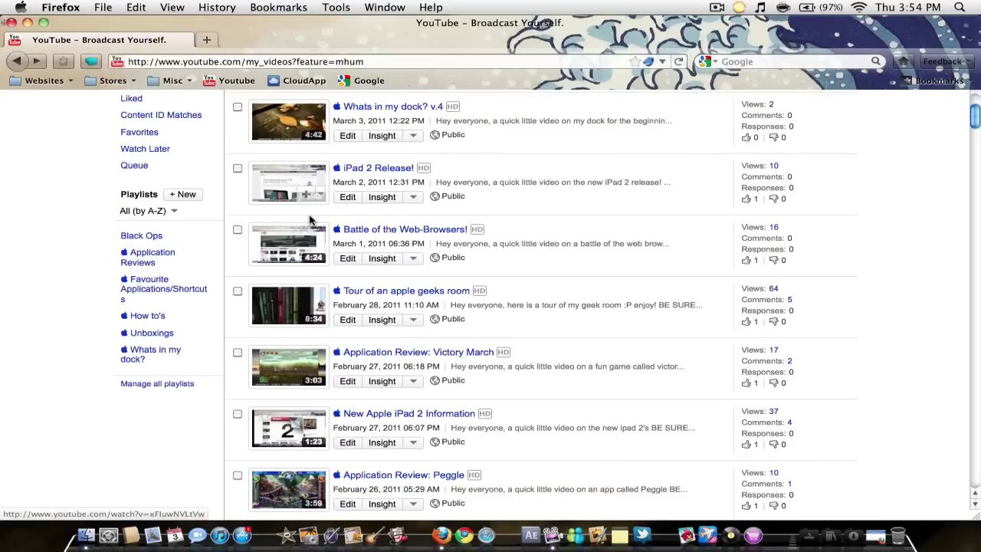
{"action": "scroll", "coordinate": [311, 221], "scroll_direction": "down", "scroll_amount": 15}
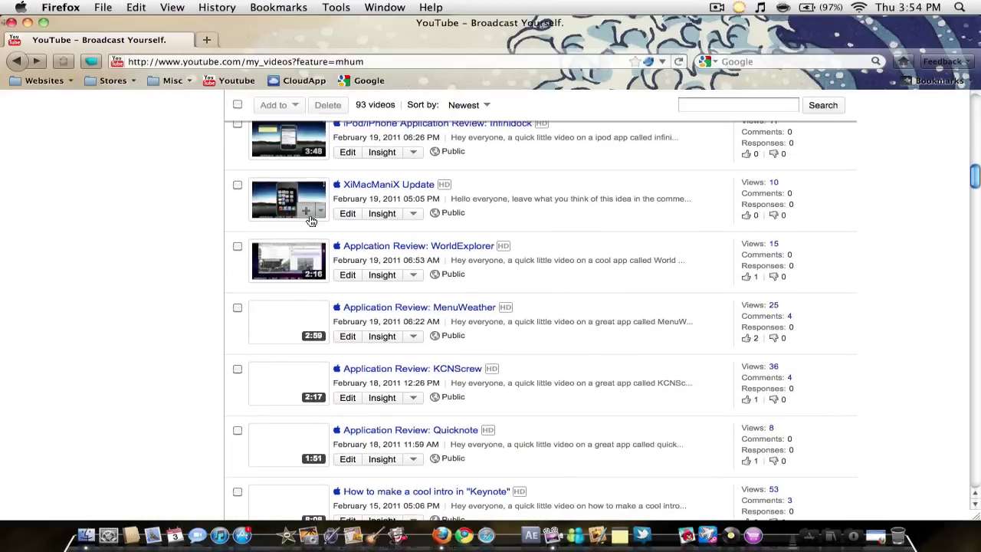
{"action": "scroll", "coordinate": [310, 220], "scroll_direction": "down", "scroll_amount": 10}
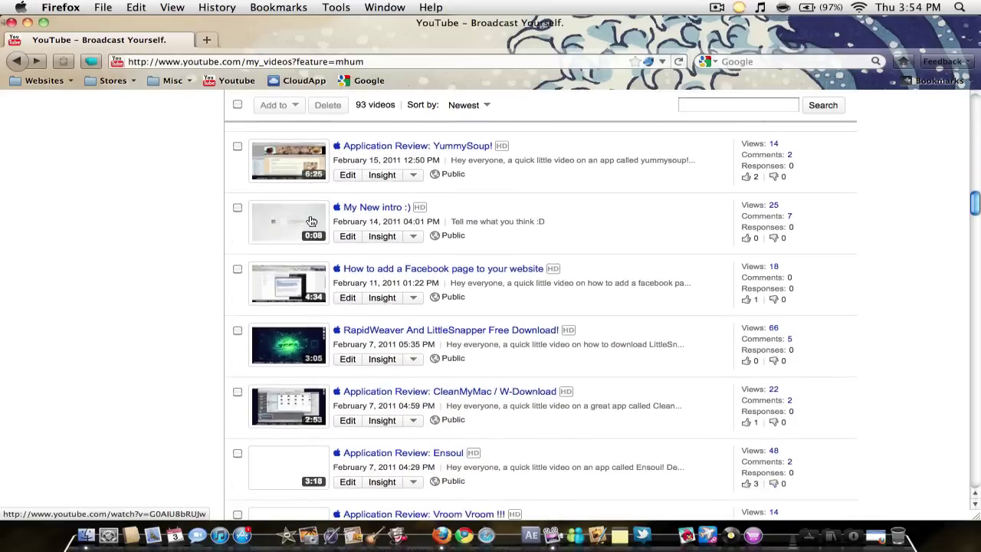
{"action": "scroll", "coordinate": [310, 220], "scroll_direction": "up", "scroll_amount": 10}
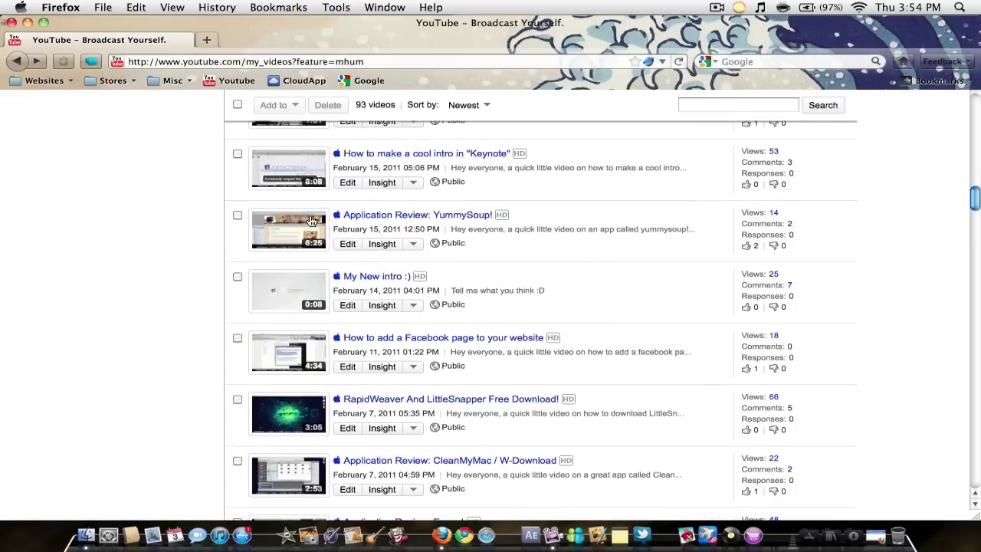
{"action": "scroll", "coordinate": [310, 221], "scroll_direction": "up", "scroll_amount": 20}
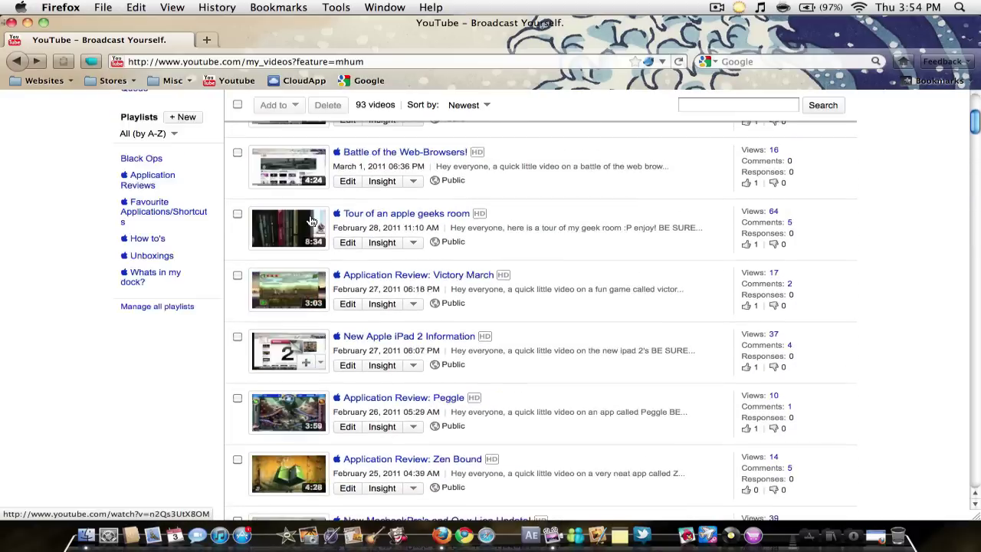
{"action": "scroll", "coordinate": [293, 358], "scroll_direction": "down", "scroll_amount": 1}
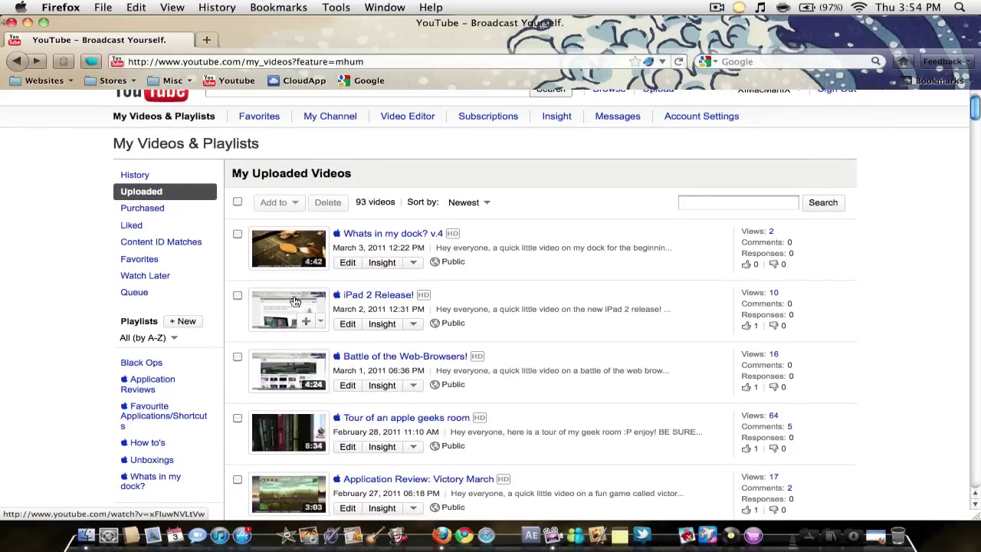
{"action": "left_click", "coordinate": [306, 260]}
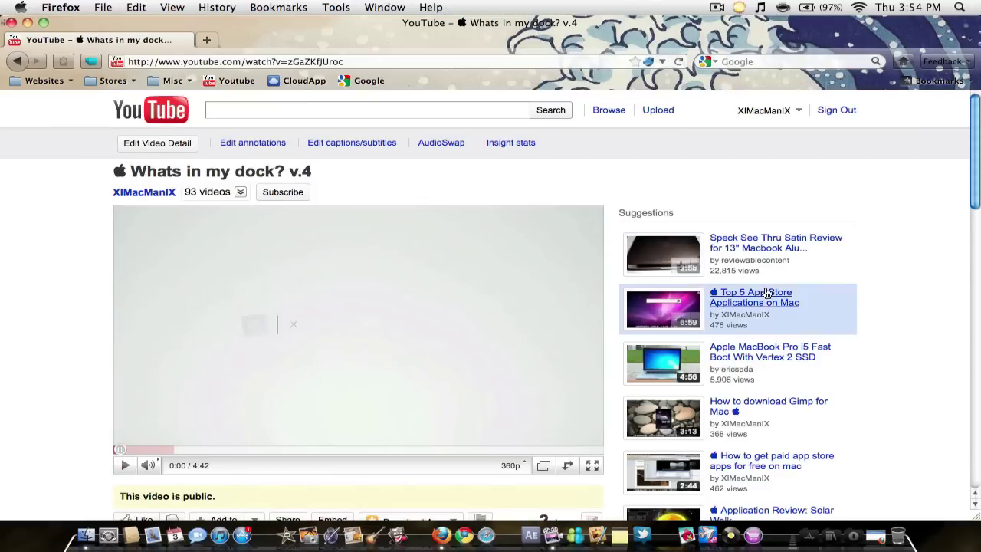
Step: Minimize the QuickTime Player window and open the video's Video2mp3 "Convert & Download as MP3" page
{"action": "scroll", "coordinate": [516, 370], "scroll_direction": "down", "scroll_amount": 5}
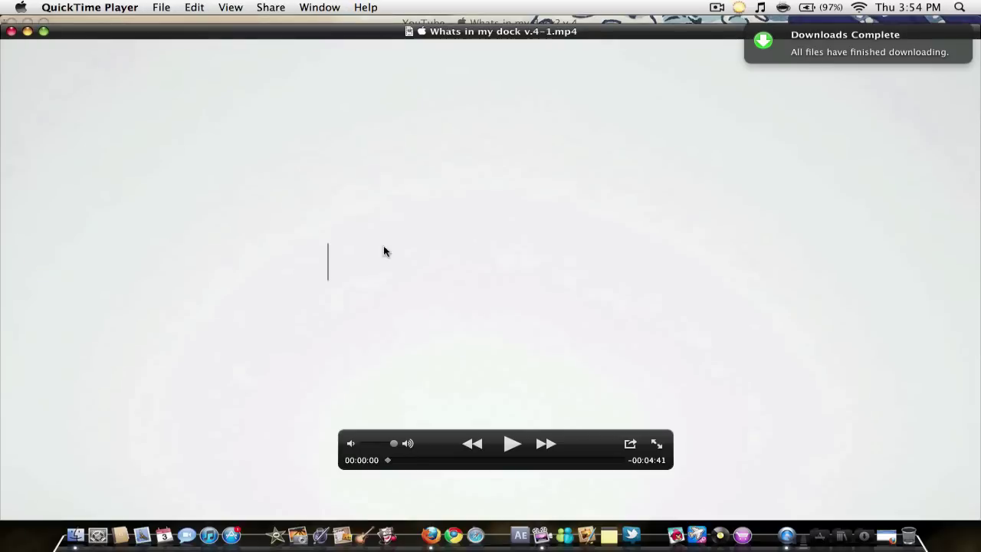
{"action": "left_click", "coordinate": [27, 31]}
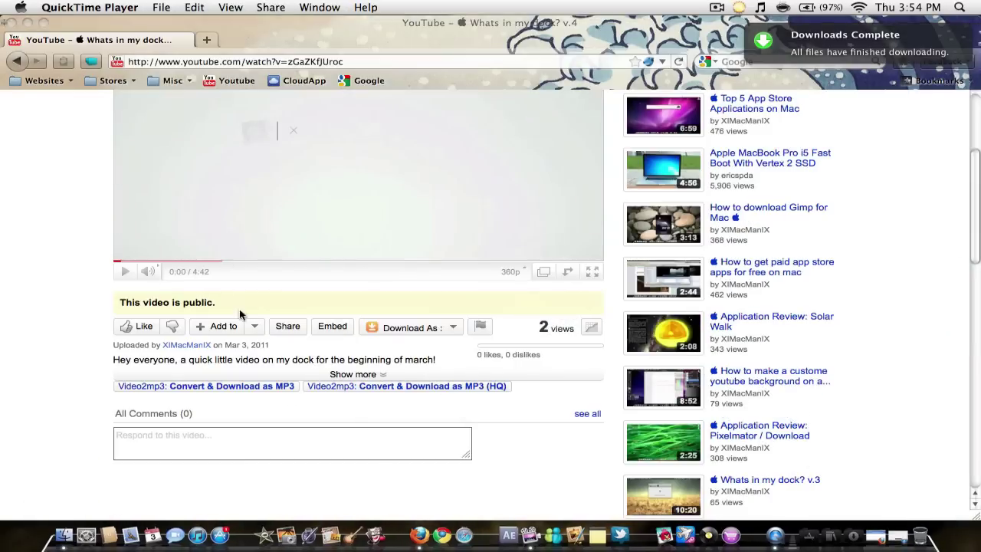
{"action": "left_click", "coordinate": [209, 388]}
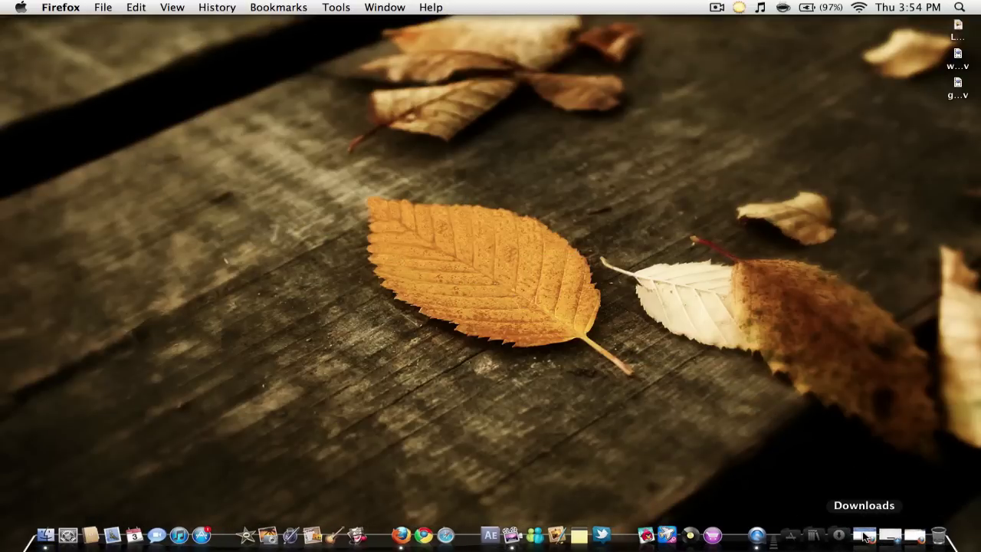
Step: Preview the downloaded "Whats in my dock v.4-1.mp4" in QuickTime Player, skipping ahead in it, and quit the player
{"action": "left_click", "coordinate": [887, 538]}
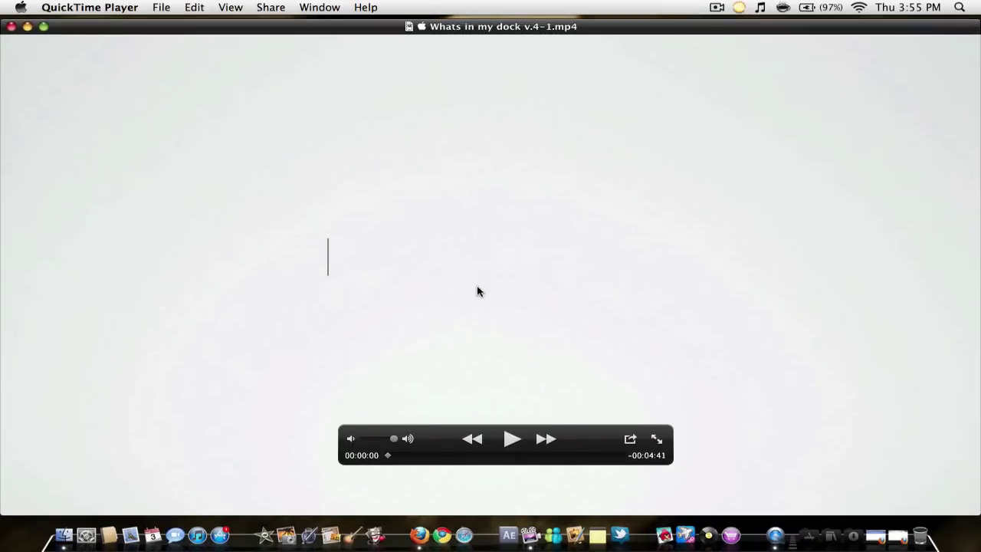
{"action": "key", "text": "space"}
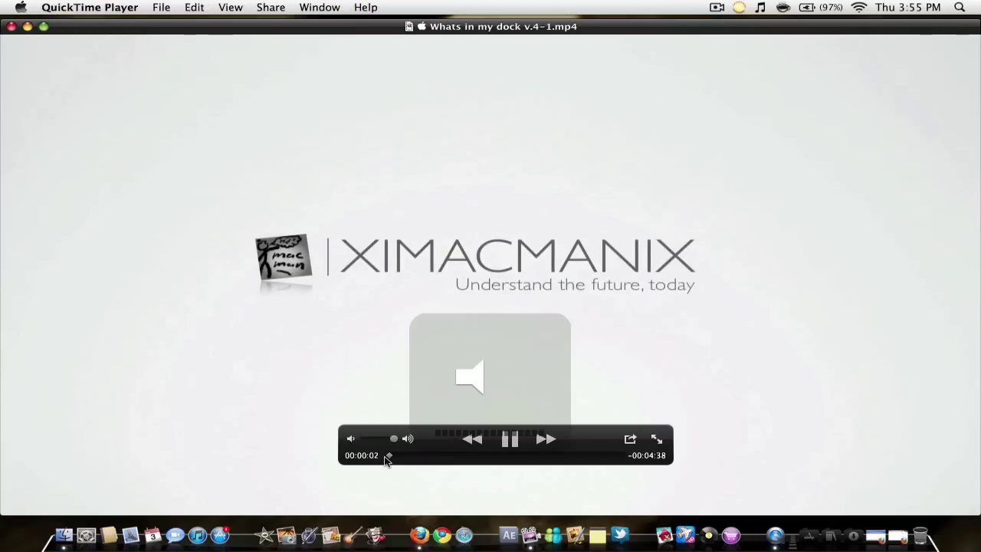
{"action": "left_click_drag", "start_coordinate": [387, 455], "coordinate": [400, 456]}
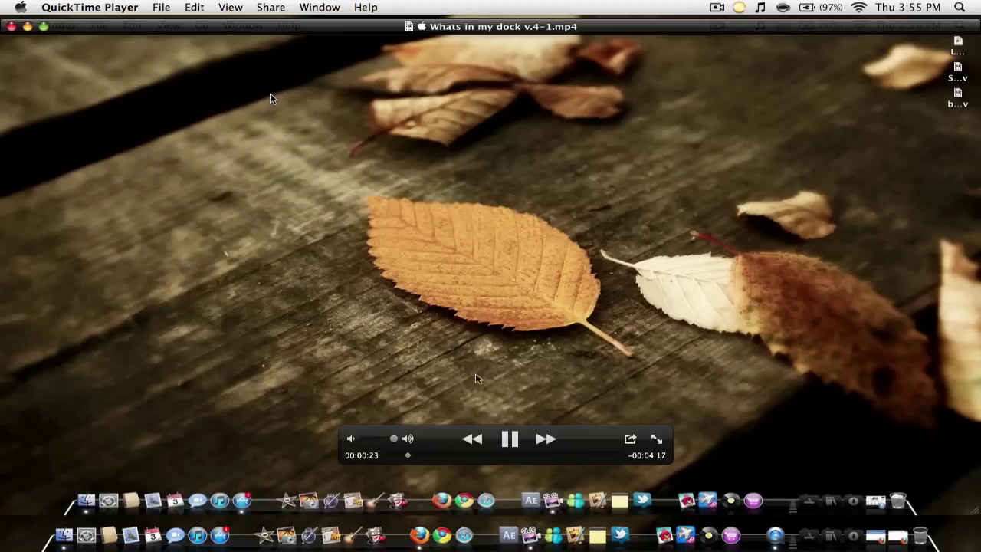
{"action": "key", "text": "super+q"}
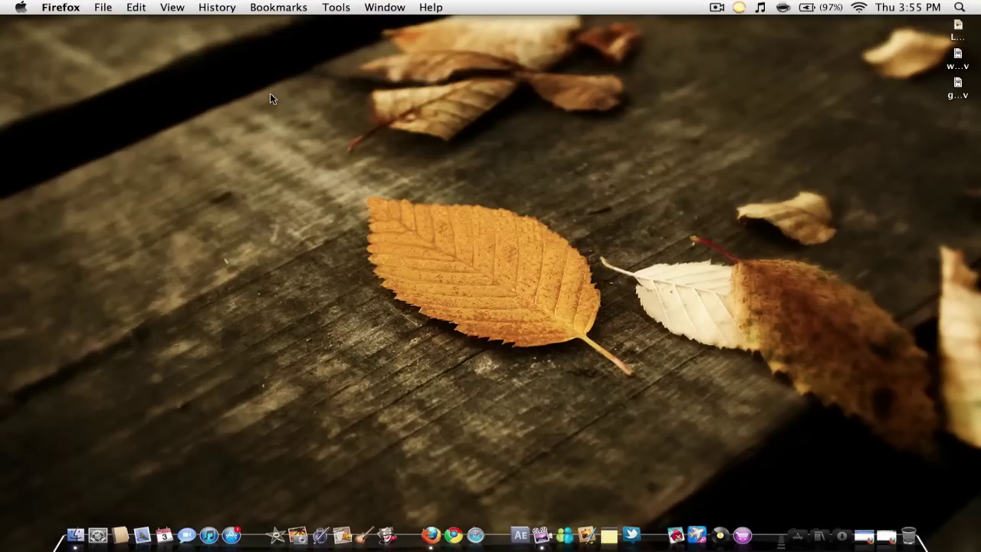
{"action": "left_click", "coordinate": [427, 200]}
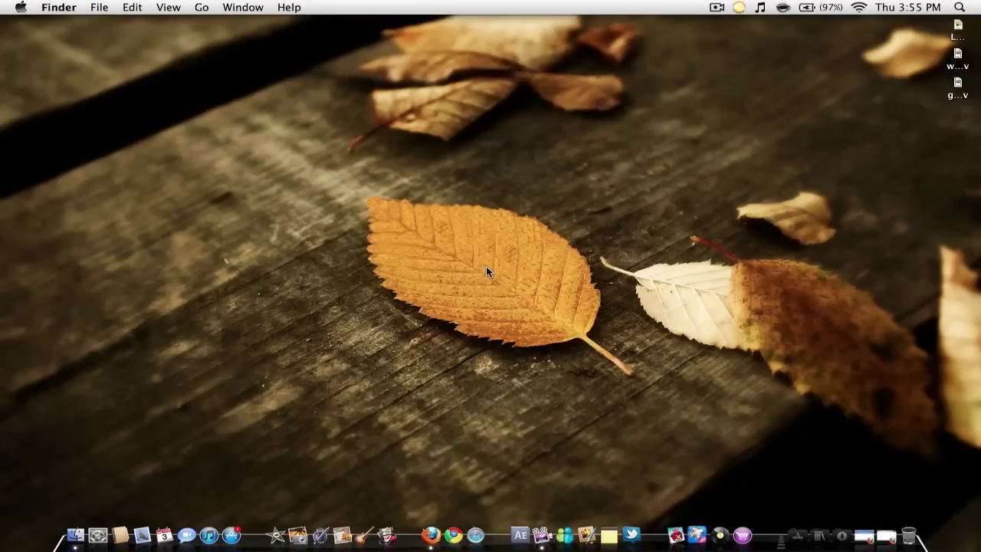
Step: Restore the minimized Firefox window, look over the Video2mp3 converter page, and close its tab to return to the YouTube video
{"action": "left_click", "coordinate": [894, 542]}
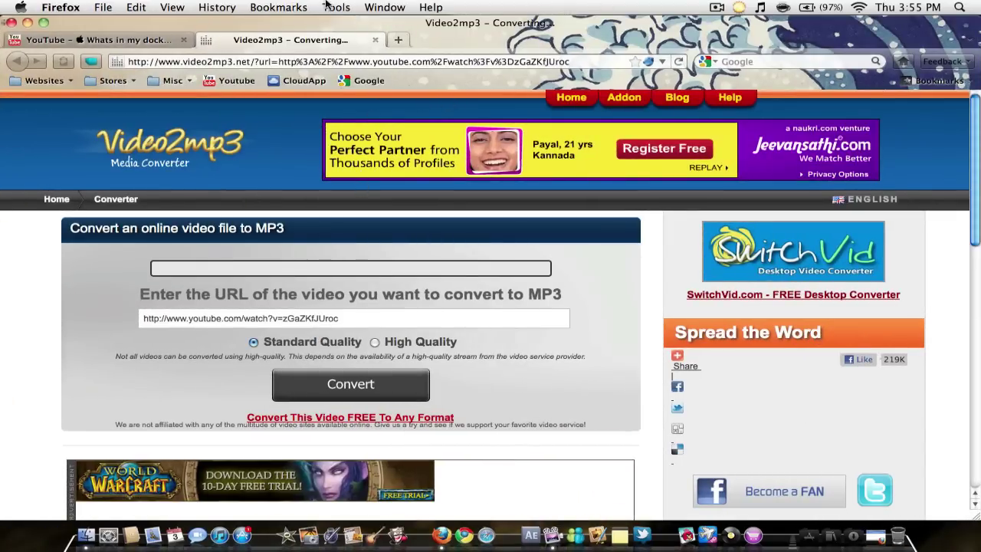
{"action": "scroll", "coordinate": [281, 414], "scroll_direction": "down", "scroll_amount": 3}
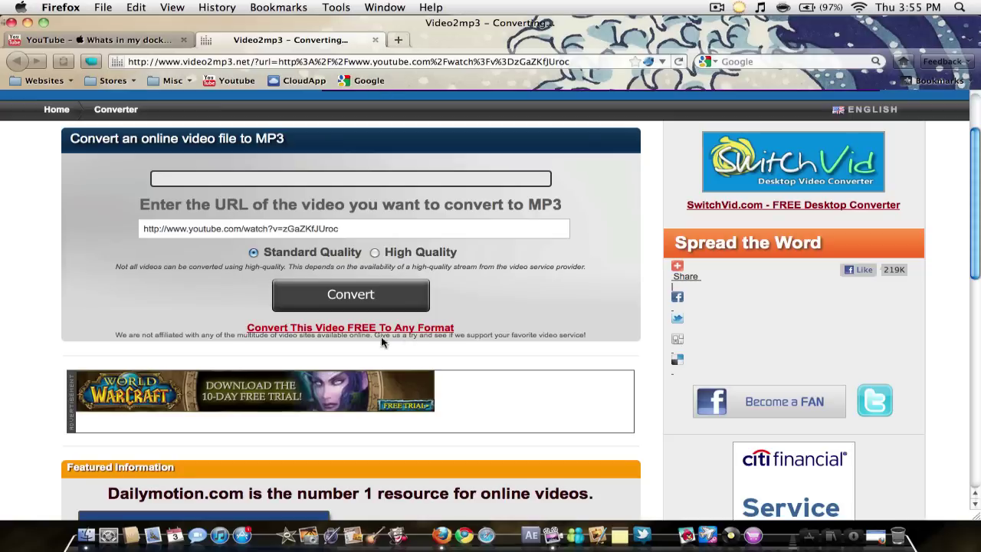
{"action": "left_click", "coordinate": [375, 40]}
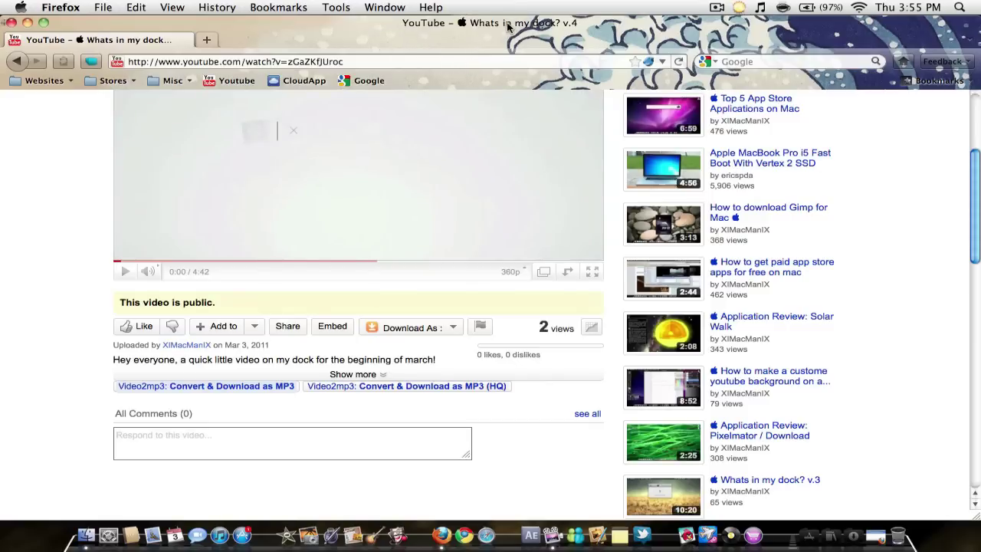
{"action": "scroll", "coordinate": [487, 260], "scroll_direction": "up", "scroll_amount": 1}
{"action": "scroll", "coordinate": [487, 261], "scroll_direction": "up", "scroll_amount": 5}
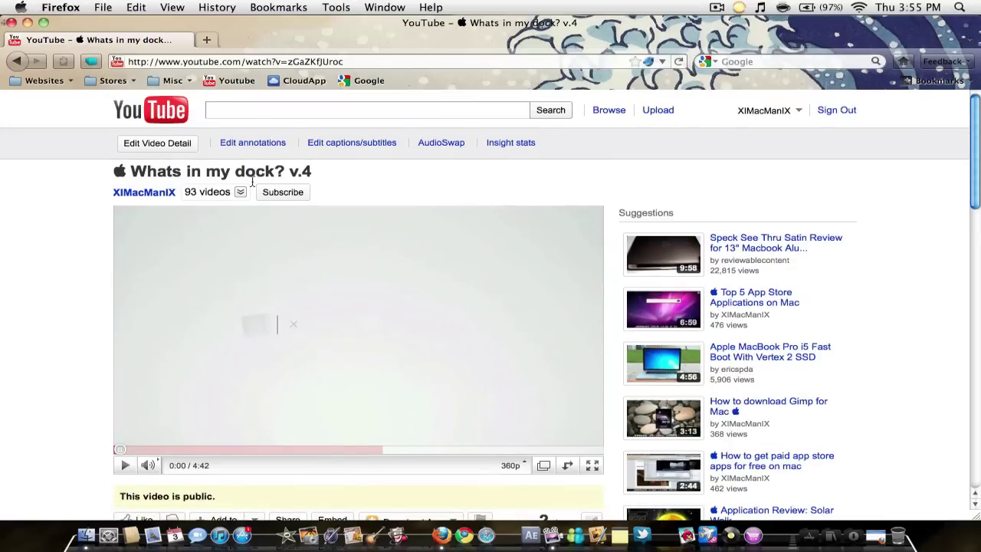
Step: Open the bookmarked Google page and post it to Twitter with TwitterBar, confirming the post
{"action": "left_click", "coordinate": [650, 66]}
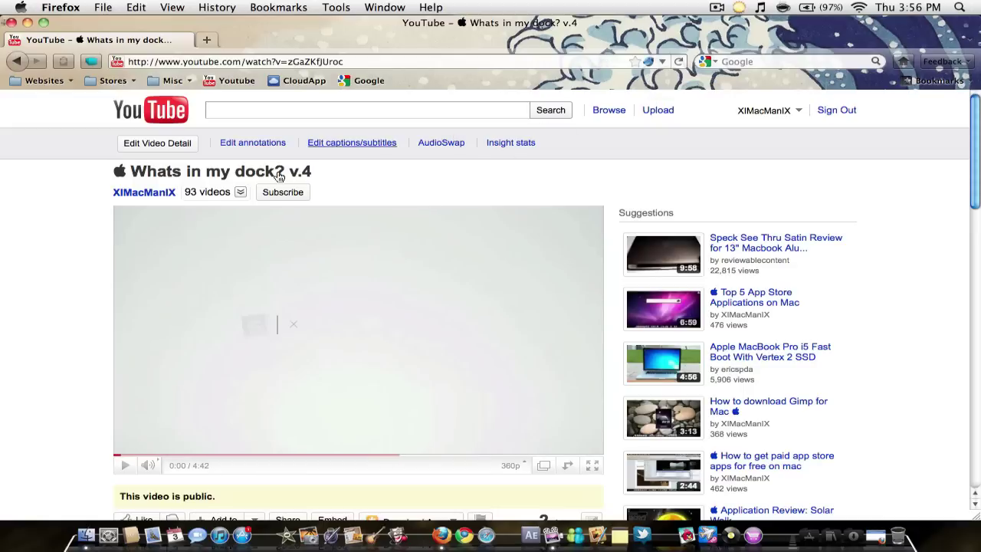
{"action": "scroll", "coordinate": [427, 191], "scroll_direction": "down", "scroll_amount": 3}
{"action": "scroll", "coordinate": [427, 190], "scroll_direction": "up", "scroll_amount": 3}
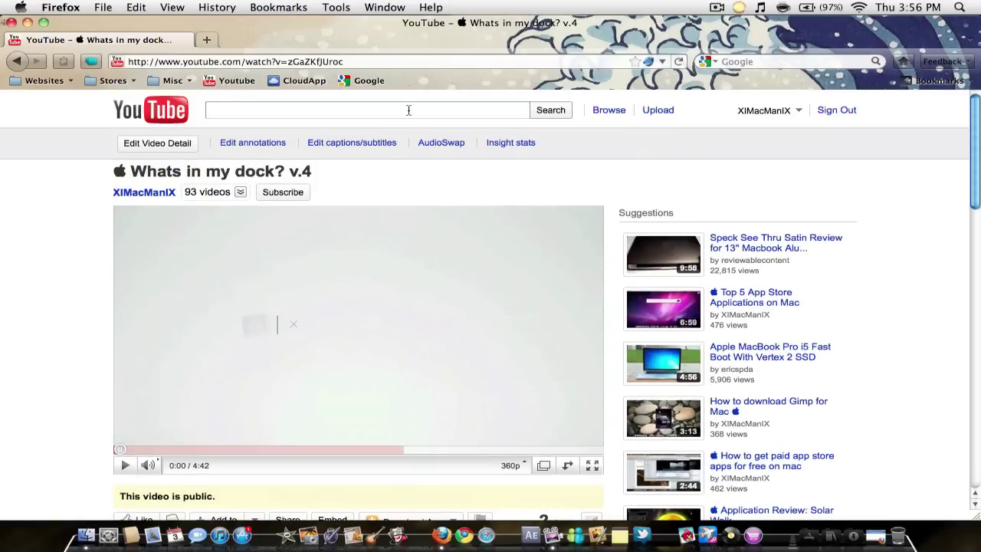
{"action": "left_click", "coordinate": [361, 80]}
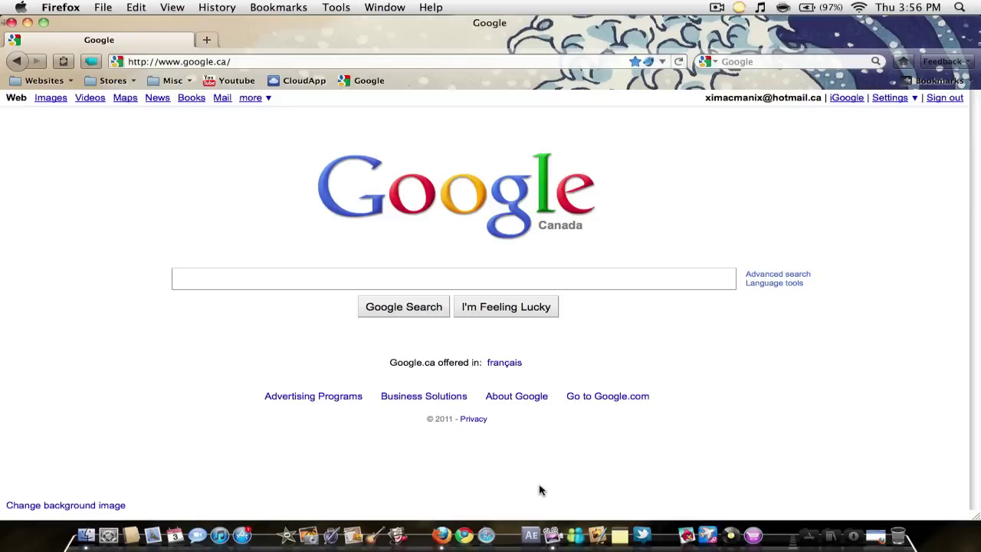
{"action": "left_click", "coordinate": [649, 61]}
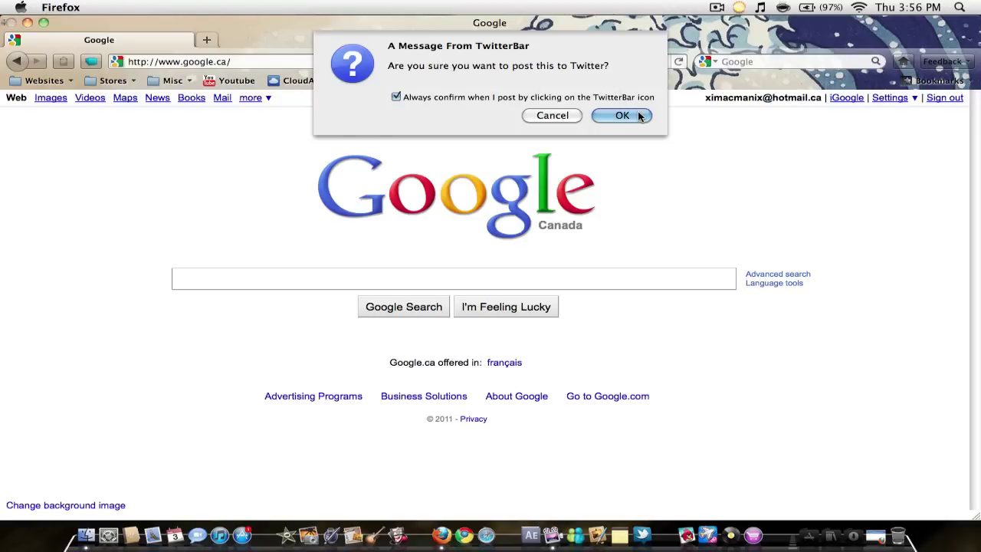
{"action": "left_click", "coordinate": [639, 115]}
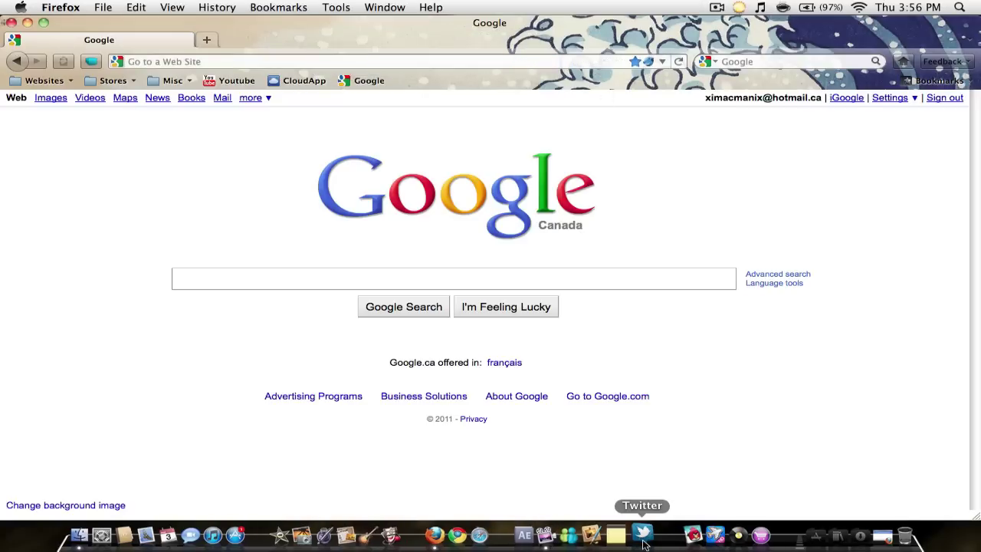
Step: Switch to the Twitter app, open the link in the newest "Currently Browsing" tweet, and close the resulting browser tab
{"action": "left_click", "coordinate": [642, 535]}
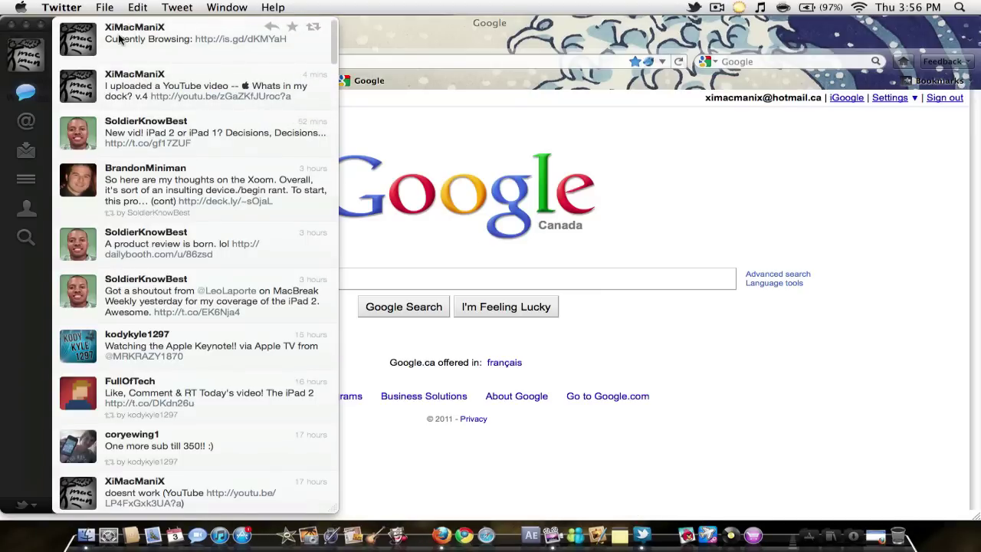
{"action": "left_click", "coordinate": [226, 39]}
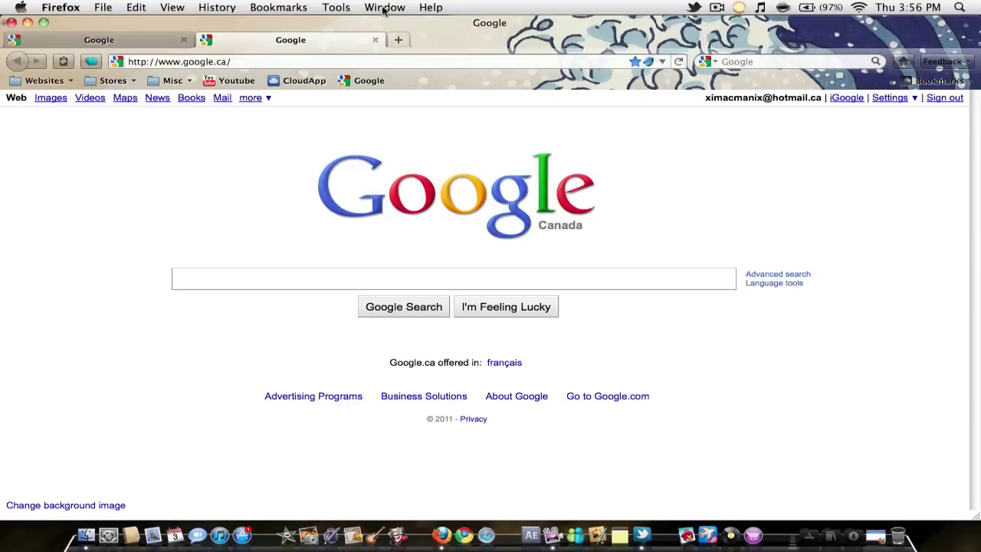
{"action": "left_click", "coordinate": [374, 40]}
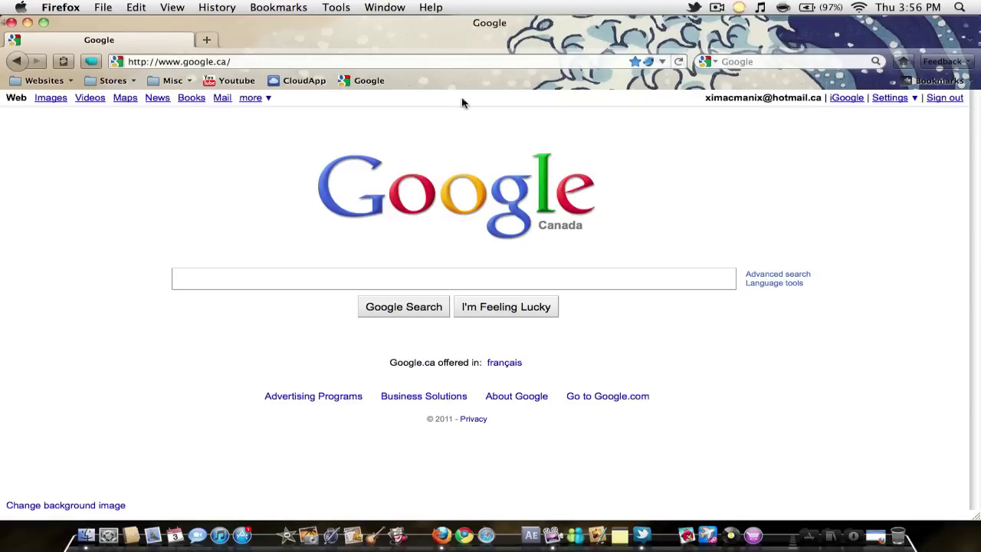